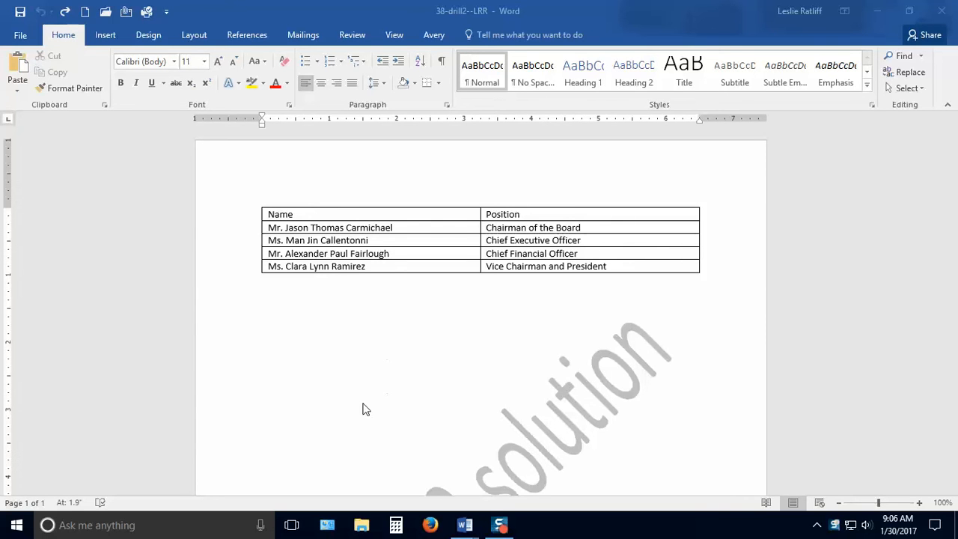
Try inserting a blank row above and a blank row below the Chief Executive Officer row, undoing each insertion
left_click(408, 239)
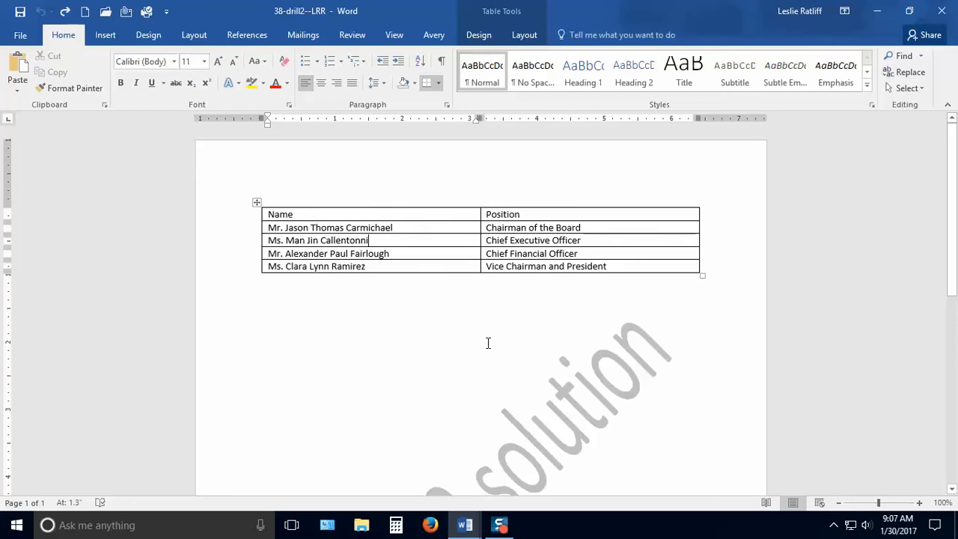
left_click(417, 363)
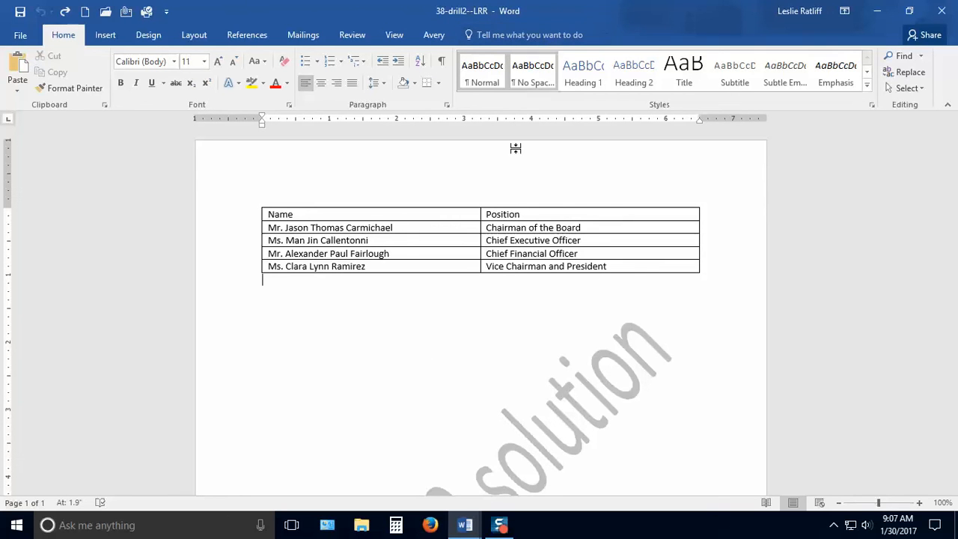
left_click(508, 242)
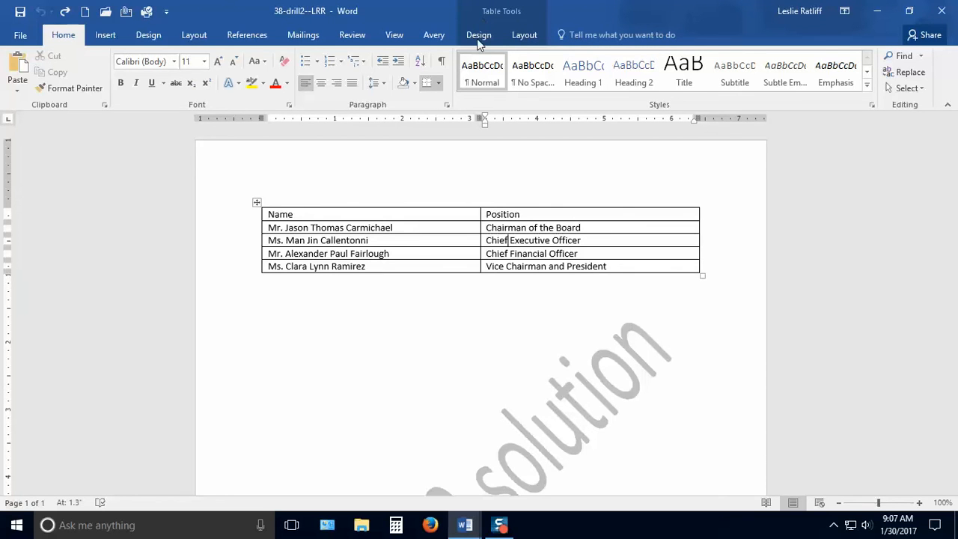
left_click(528, 37)
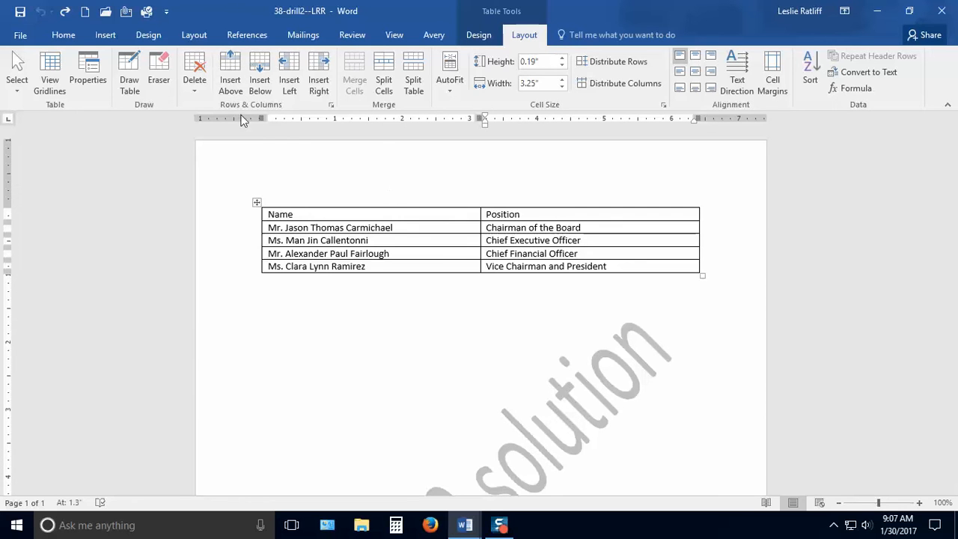
left_click(229, 84)
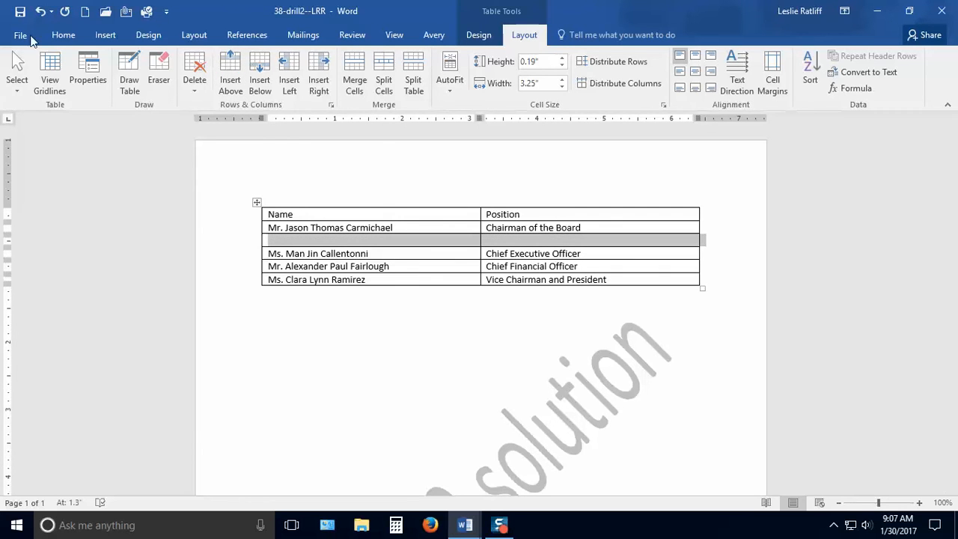
left_click(40, 11)
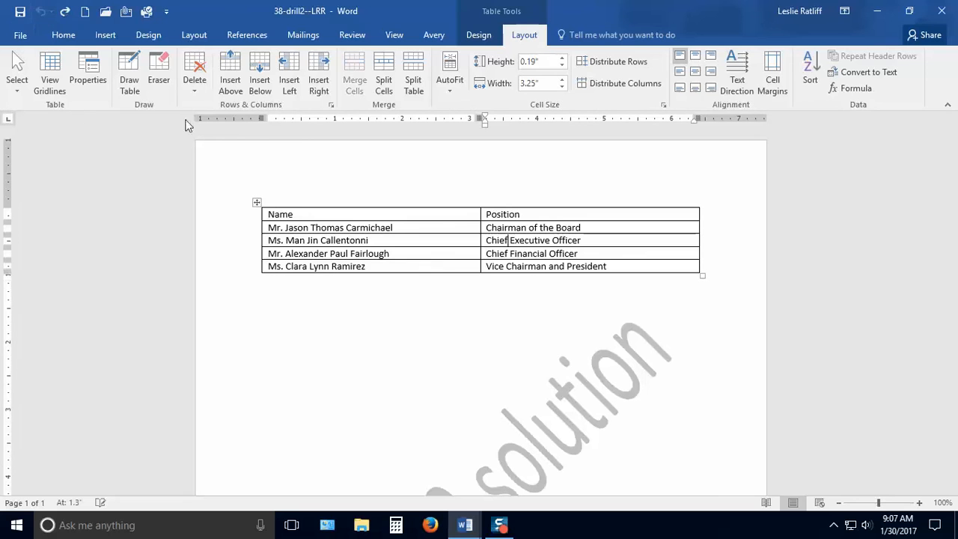
left_click(259, 84)
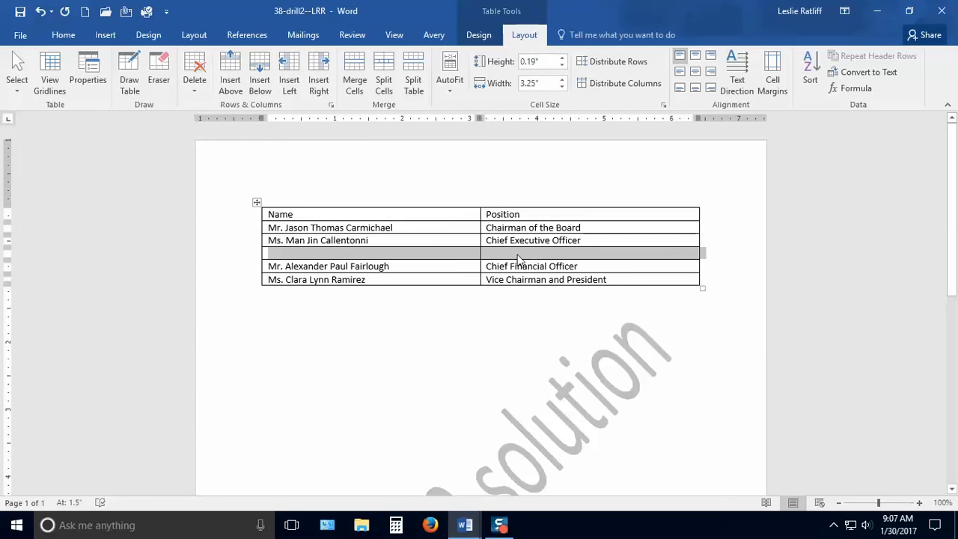
left_click(39, 11)
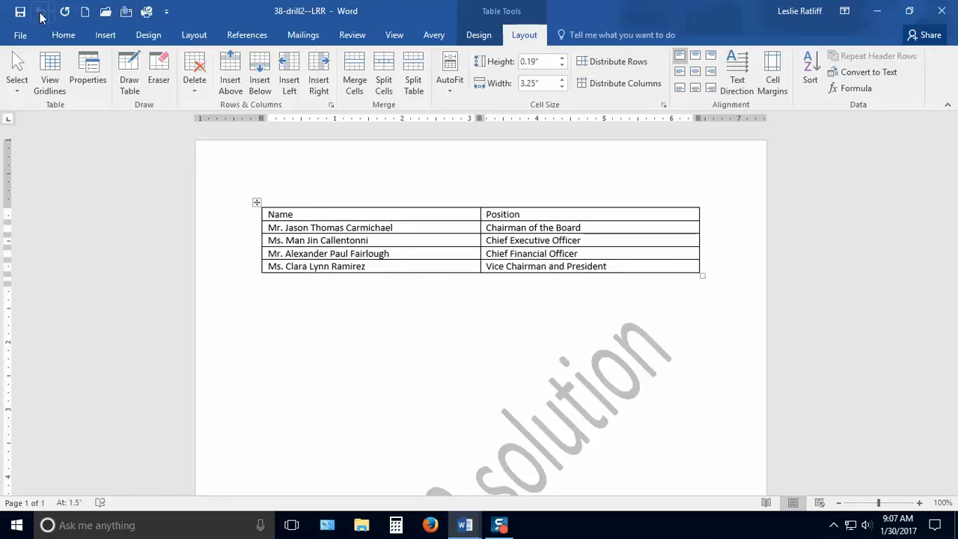
Try inserting a blank column to the left and one to the right of the Position column, undoing each insertion
left_click(293, 90)
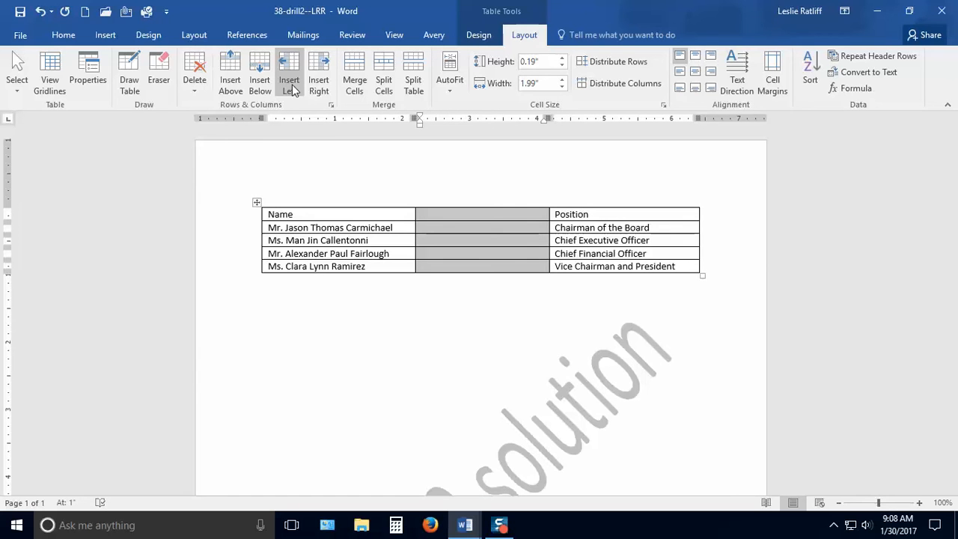
left_click(41, 12)
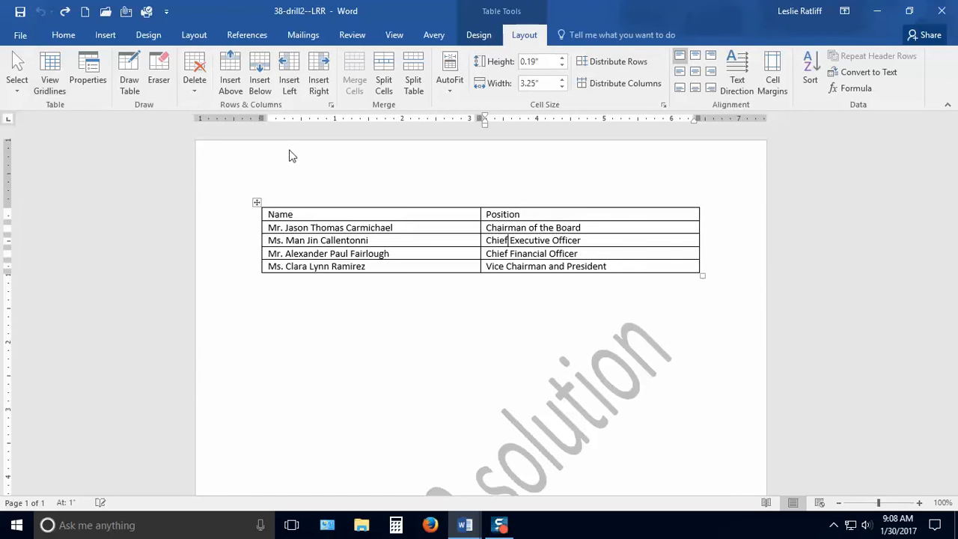
left_click(319, 86)
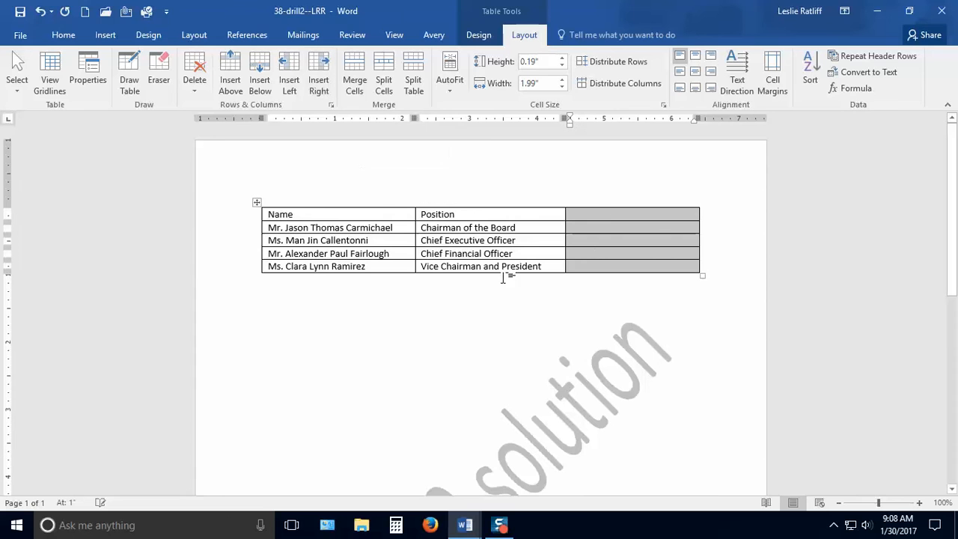
left_click(40, 11)
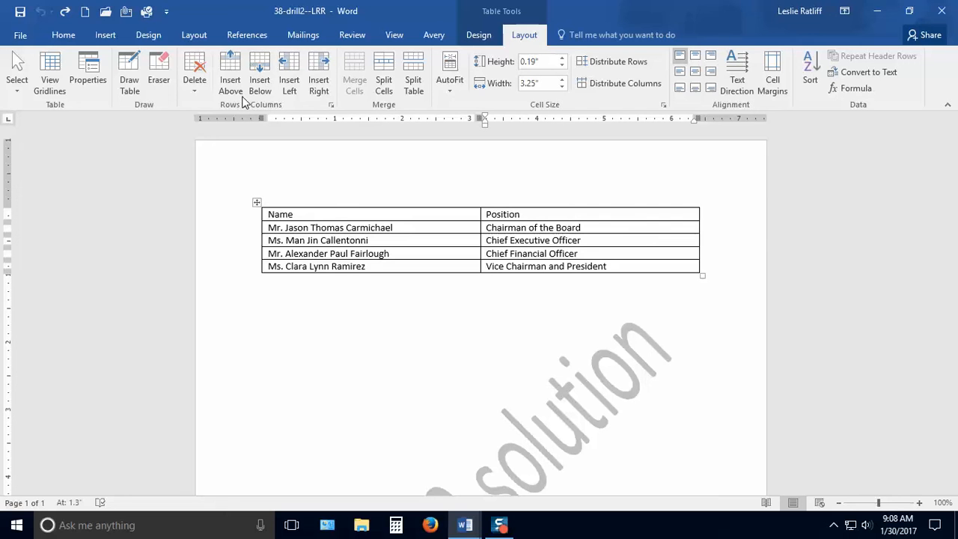
Try deleting the Position column from the table and undo the deletion
left_click(195, 92)
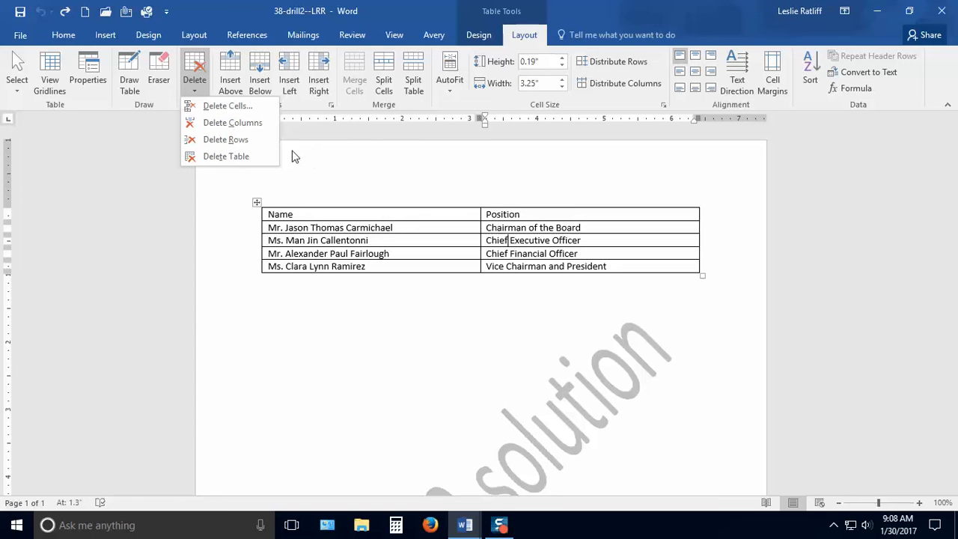
left_click(235, 124)
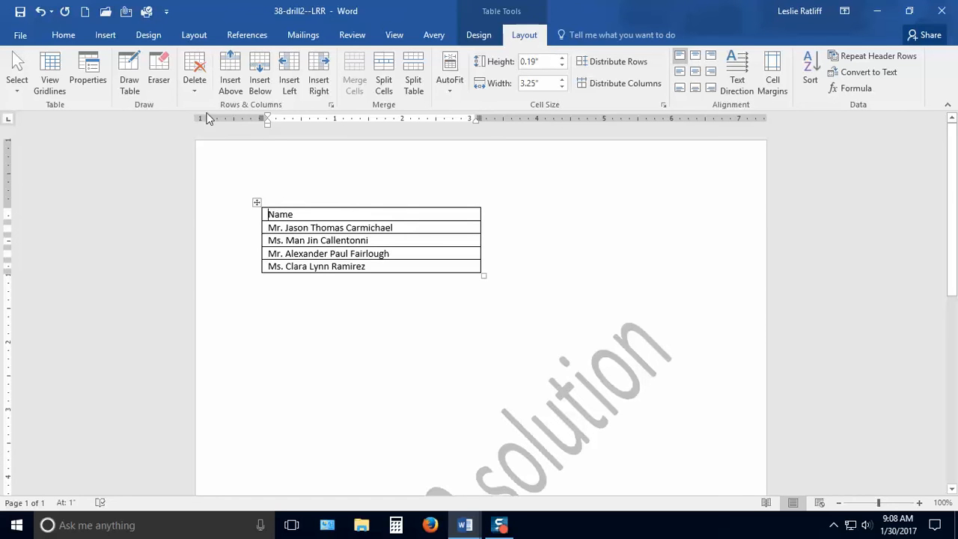
left_click(40, 11)
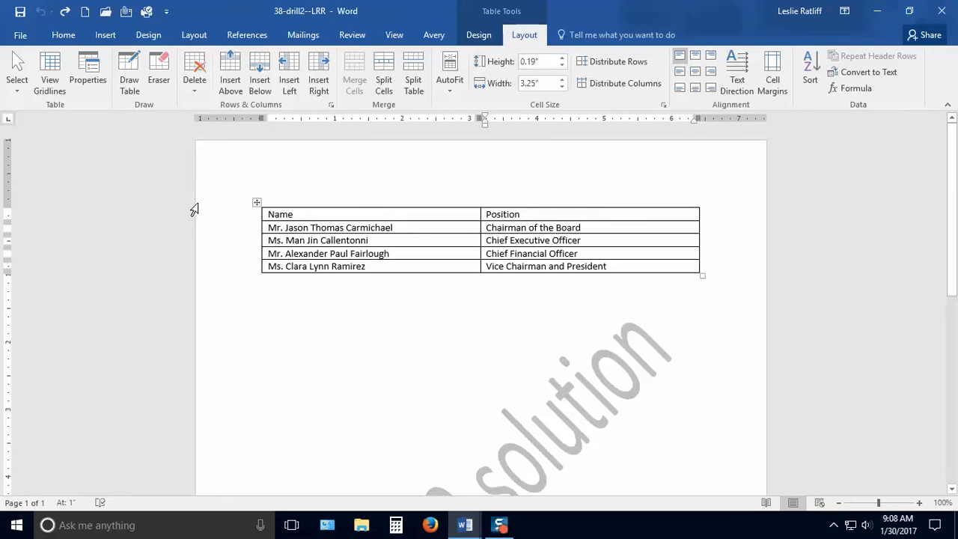
left_click(511, 263)
left_click(366, 240)
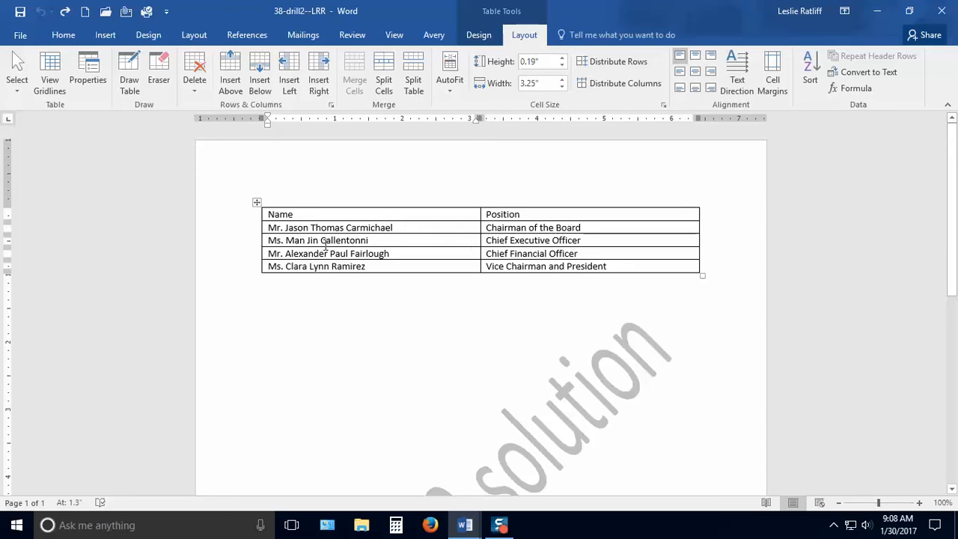
left_click(195, 93)
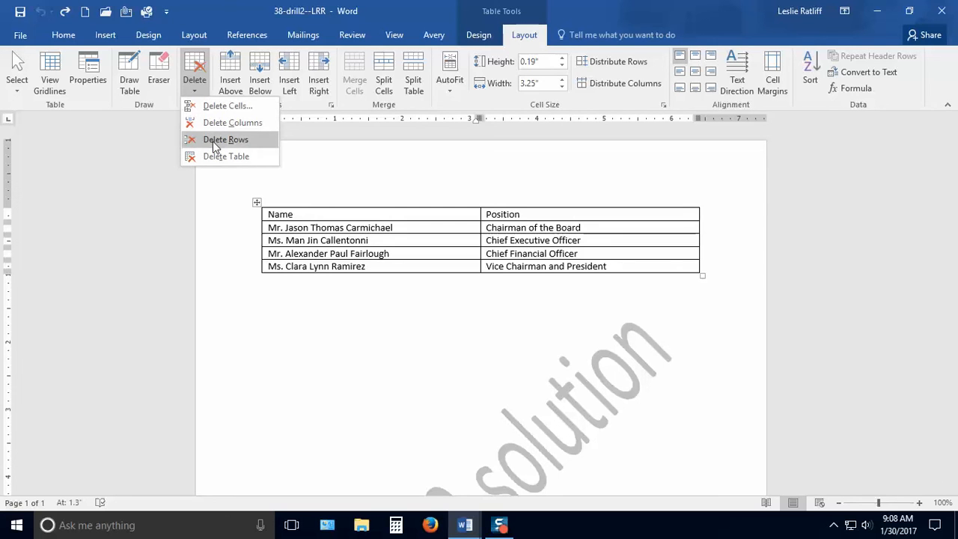
left_click(347, 298)
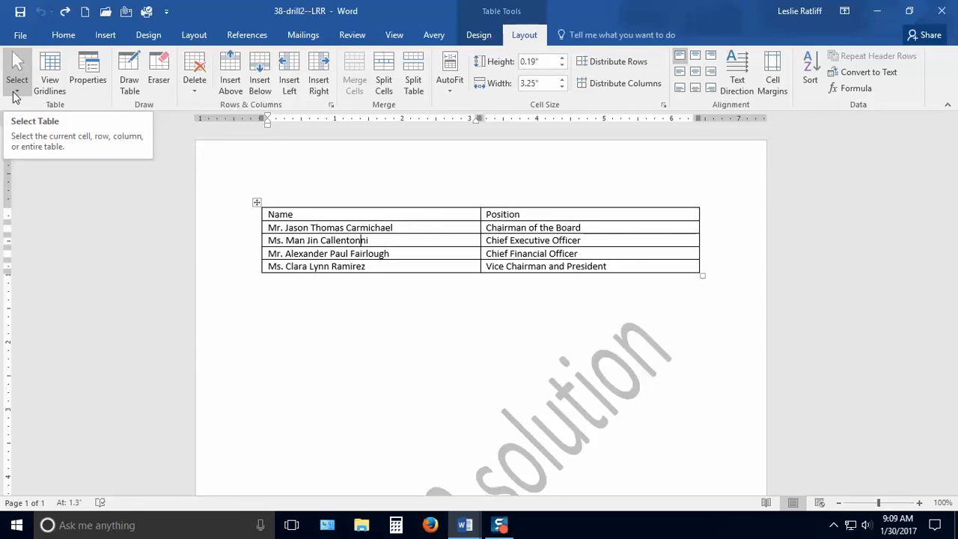
left_click(299, 319)
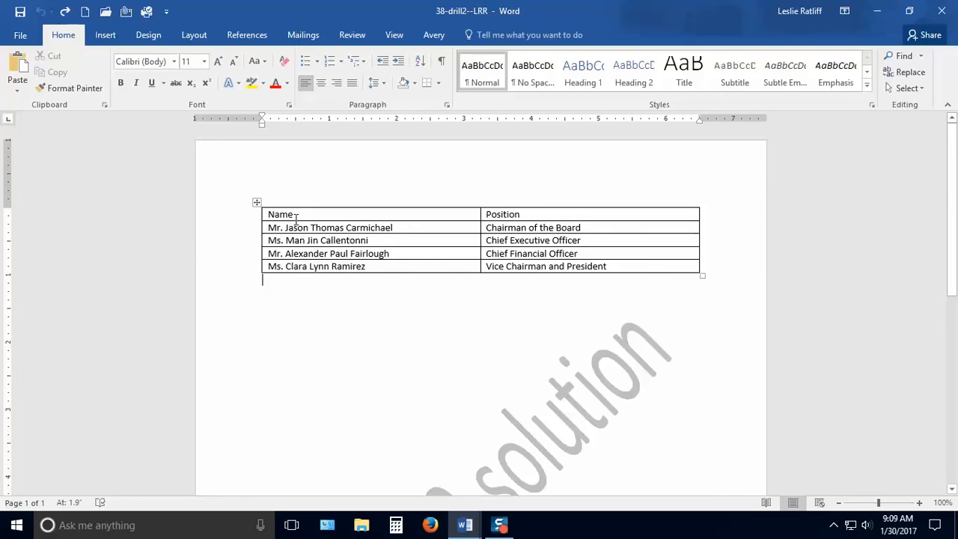
Apply AutoFit Contents to the whole table so the column widths fit their text
left_click(257, 202)
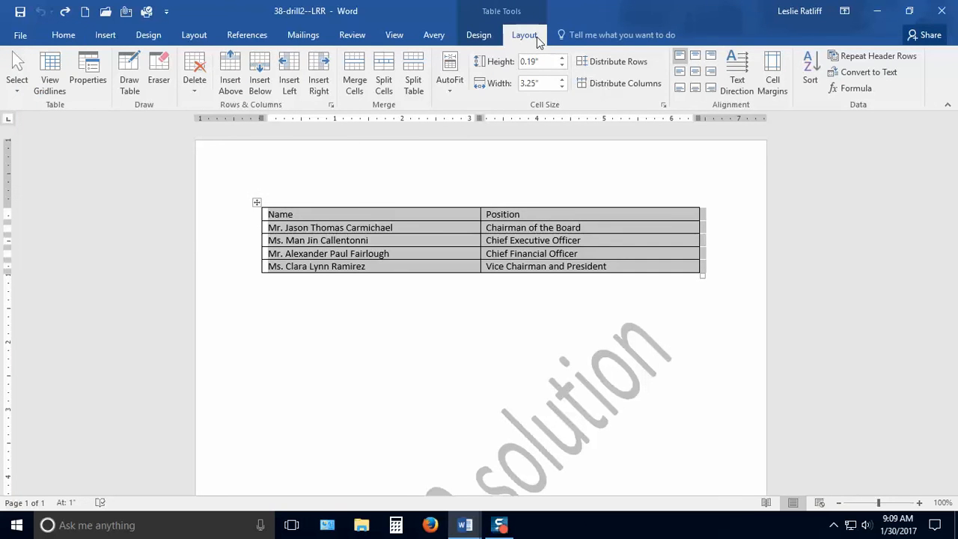
left_click(451, 94)
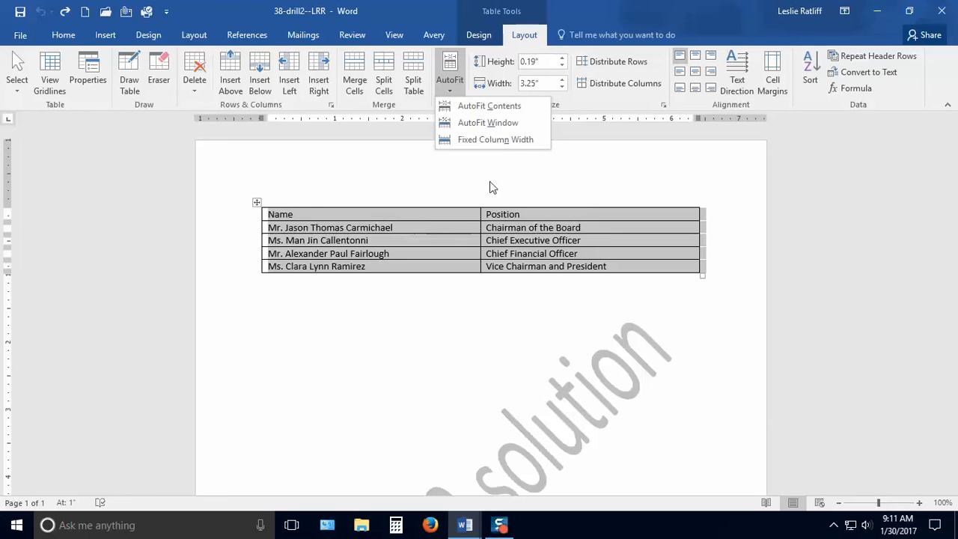
left_click(504, 106)
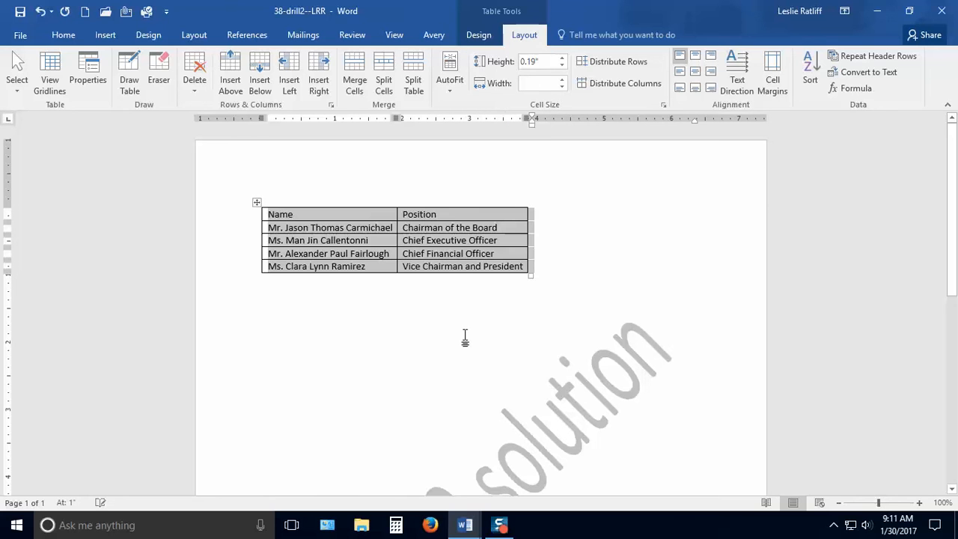
left_click(608, 317)
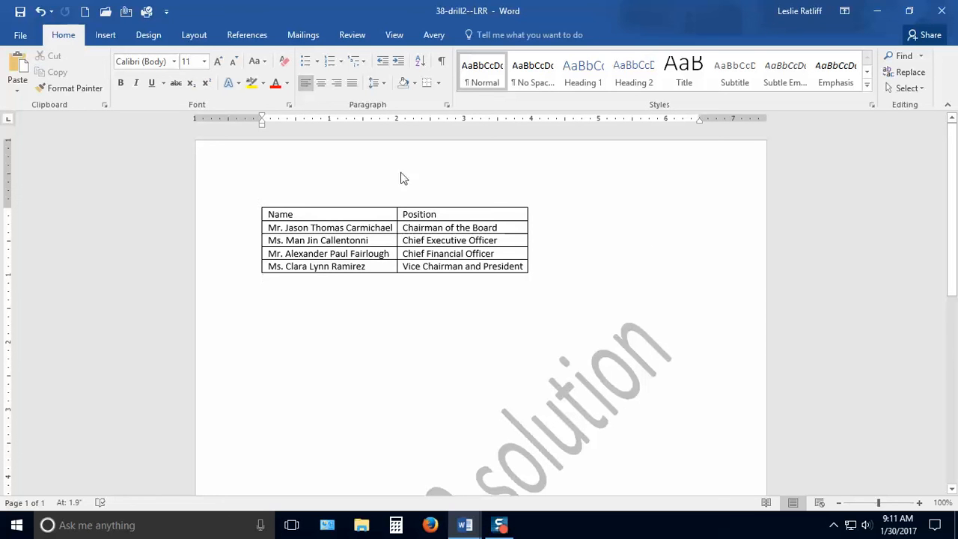
Center the entire table horizontally on the page
left_click(301, 214)
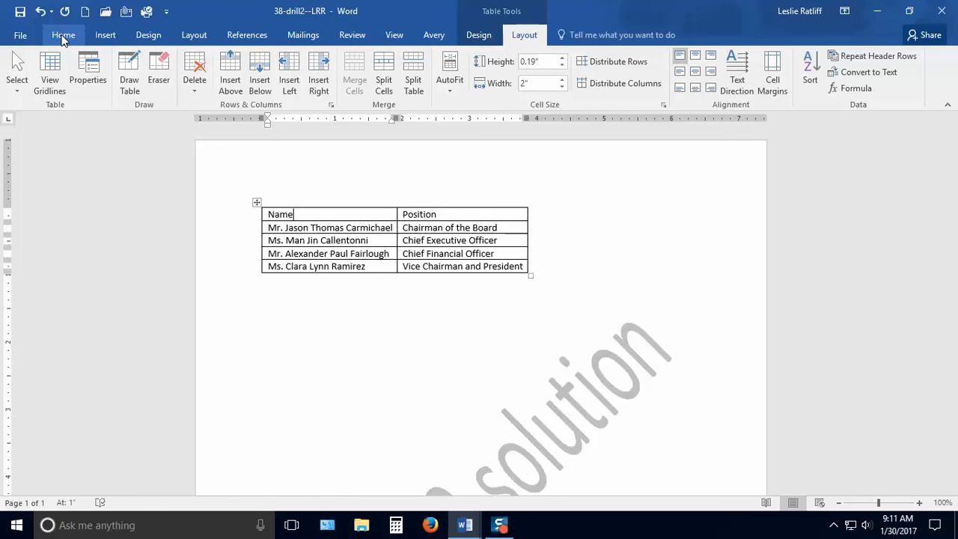
left_click(256, 202)
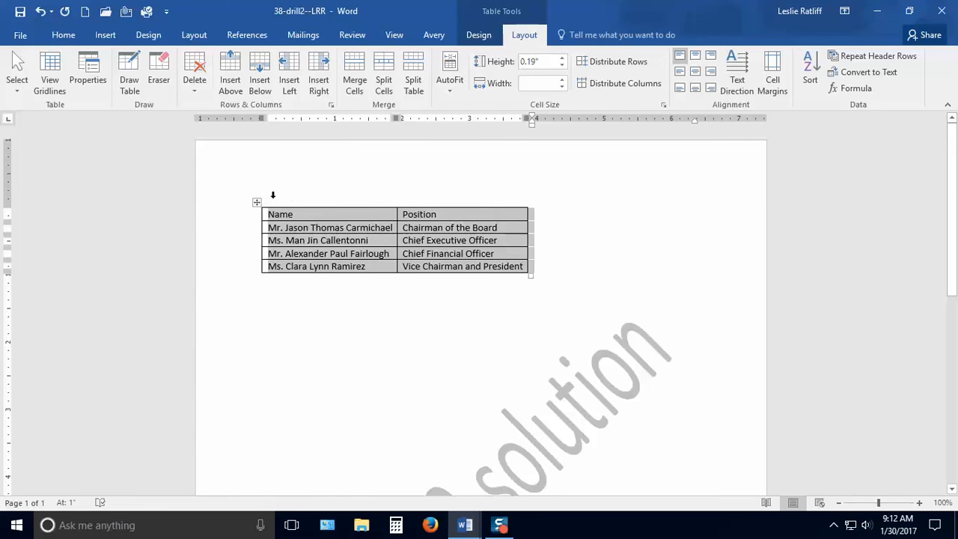
left_click(60, 39)
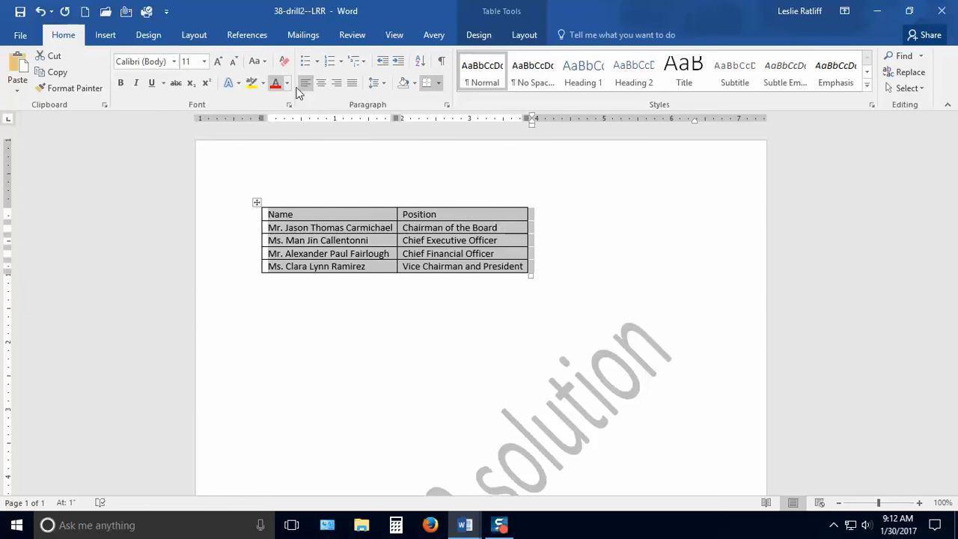
left_click(325, 84)
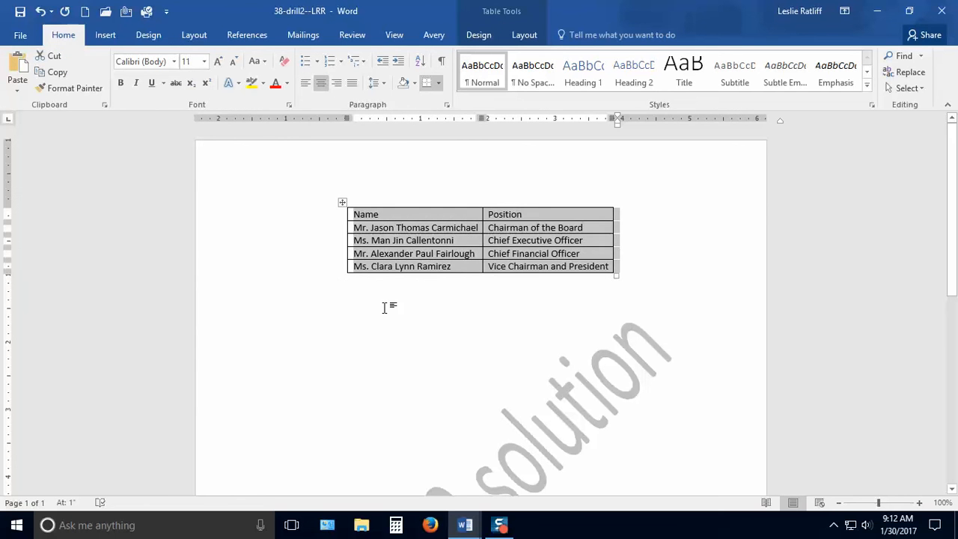
left_click(391, 323)
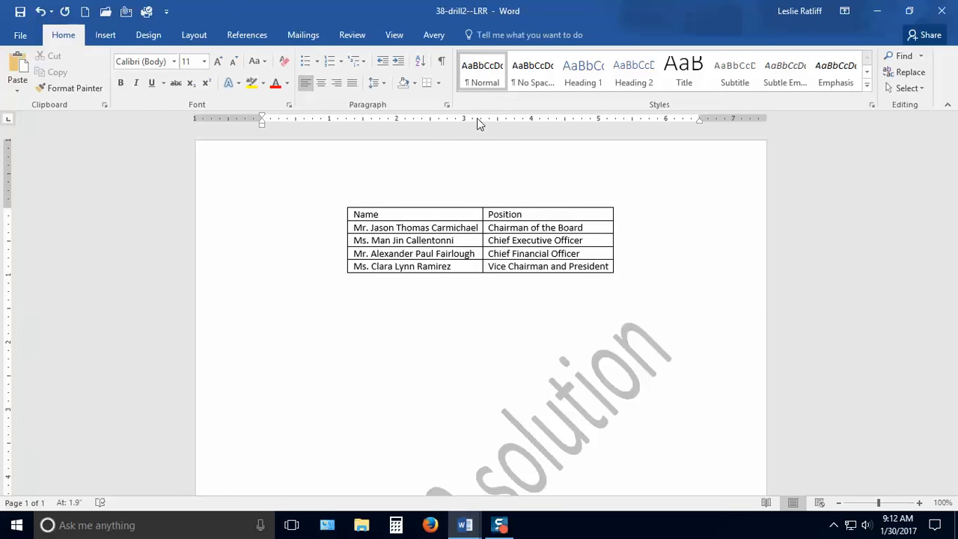
key("alt")
key("alt")
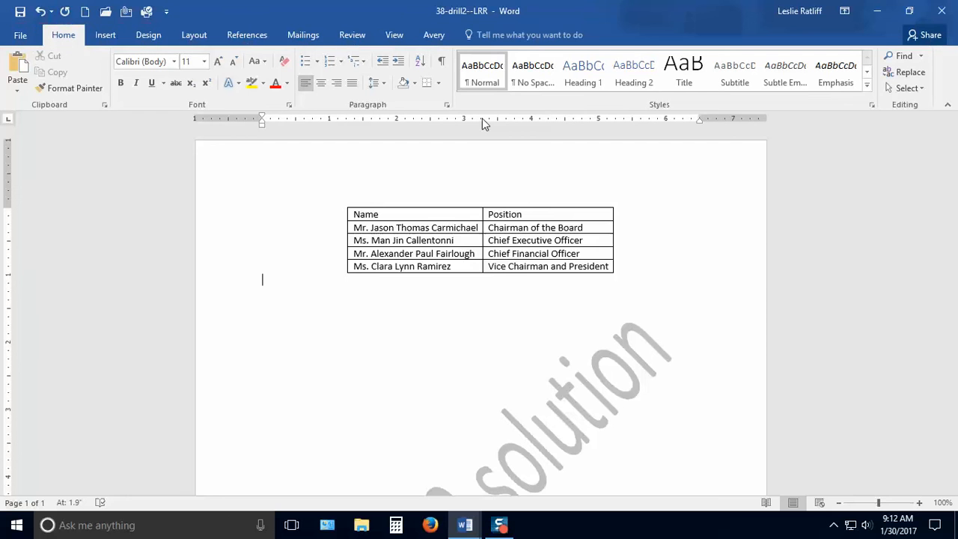
left_click(480, 188, "alt")
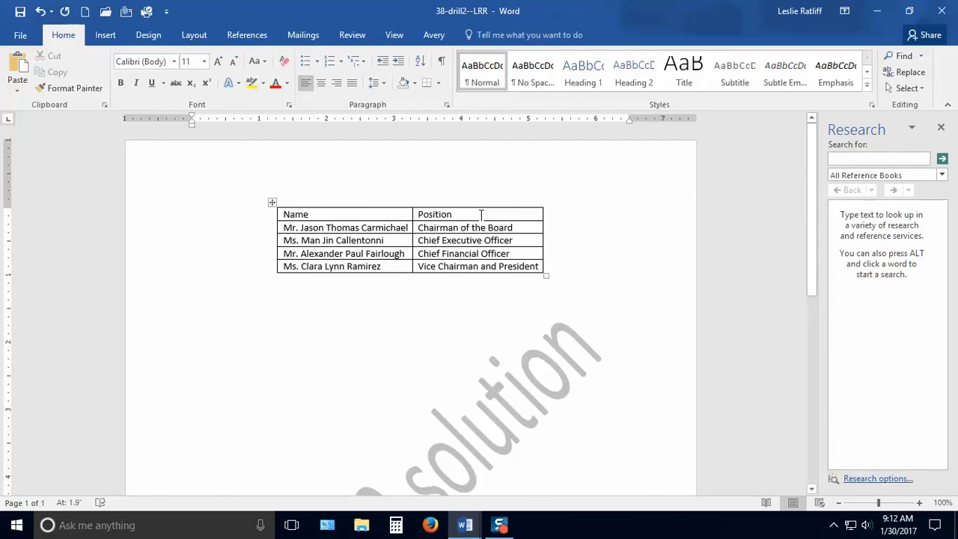
left_click(940, 127)
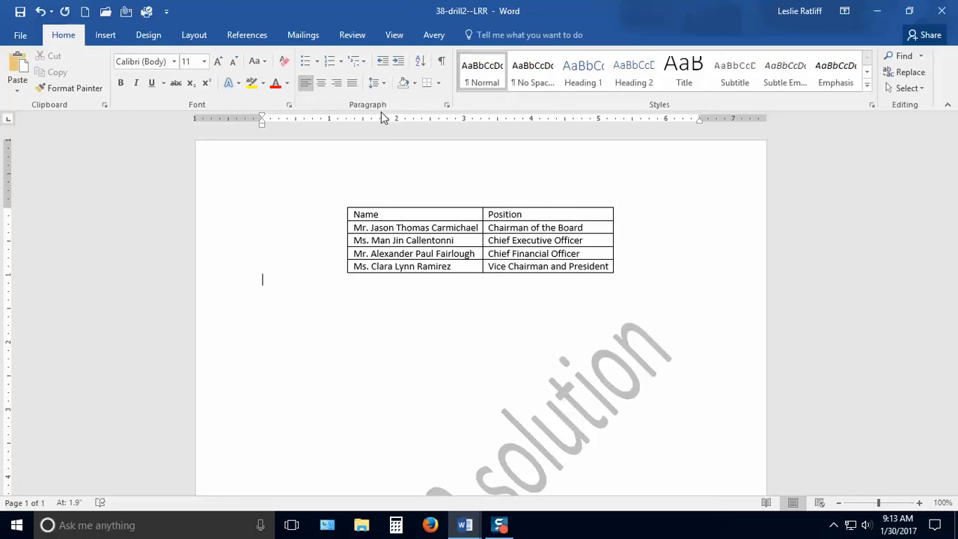
Display the exact widths of the Name and Position columns on the ruler
left_click(463, 215)
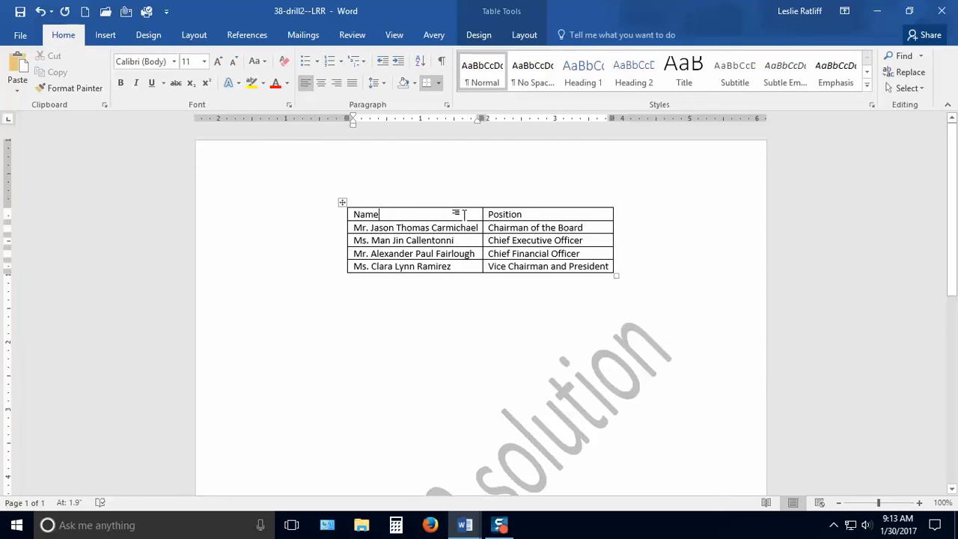
key("alt")
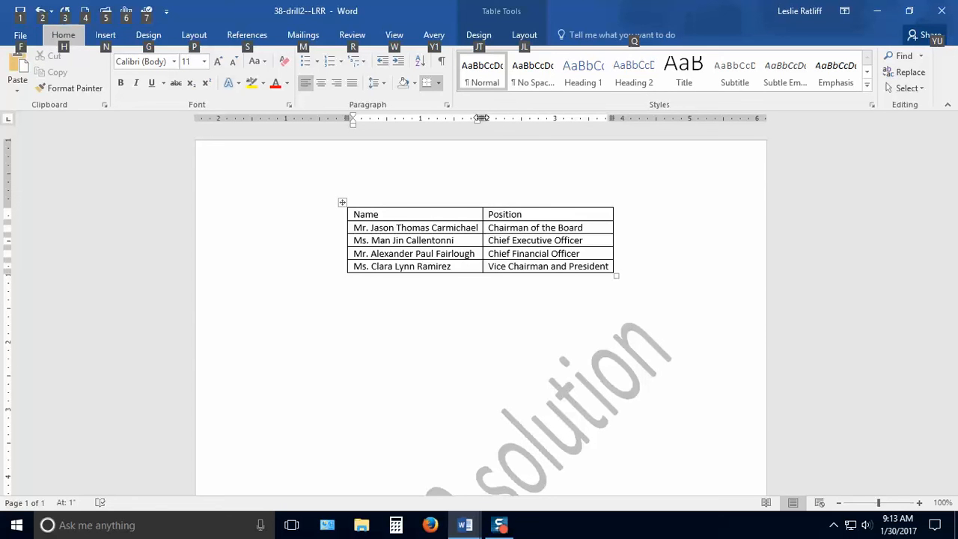
key("alt")
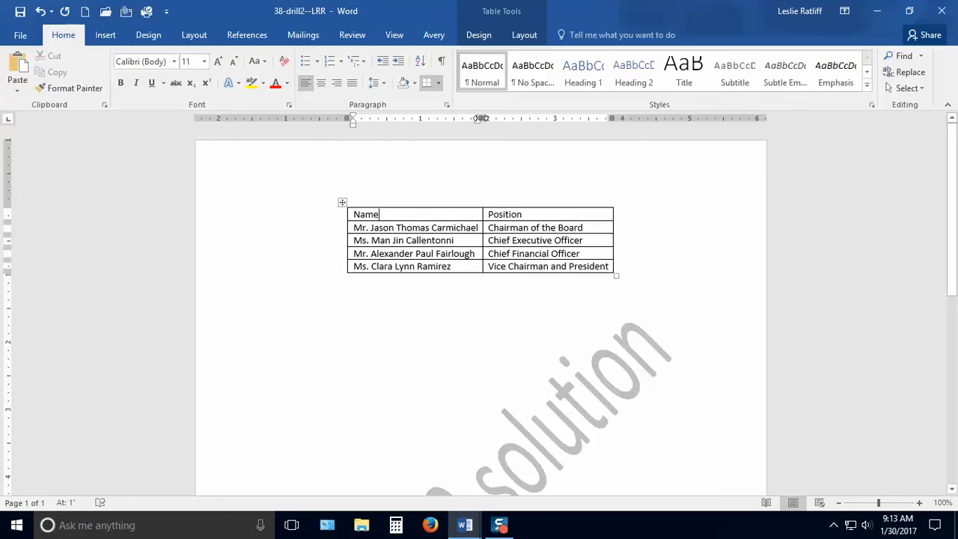
double_click(482, 117)
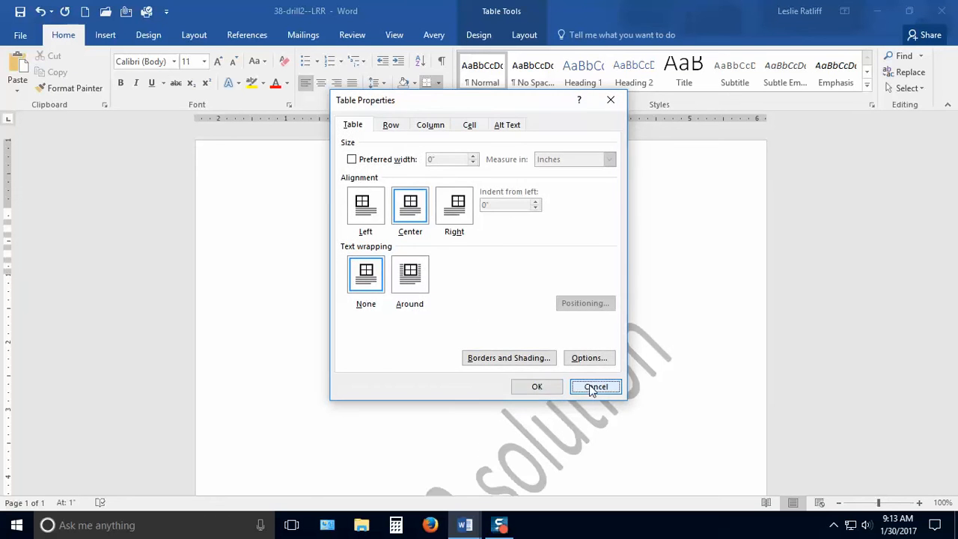
left_click(590, 381)
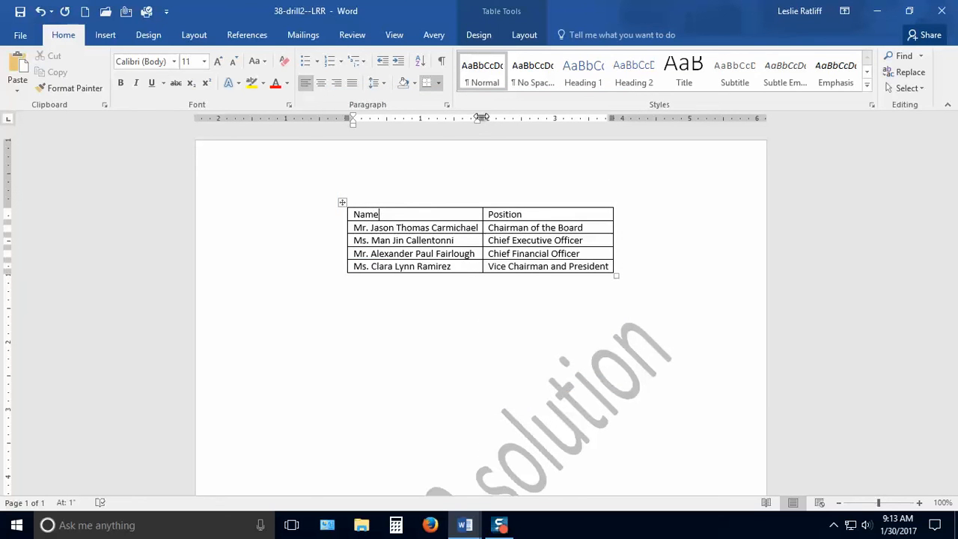
left_click_drag(481, 117, 481, 118)
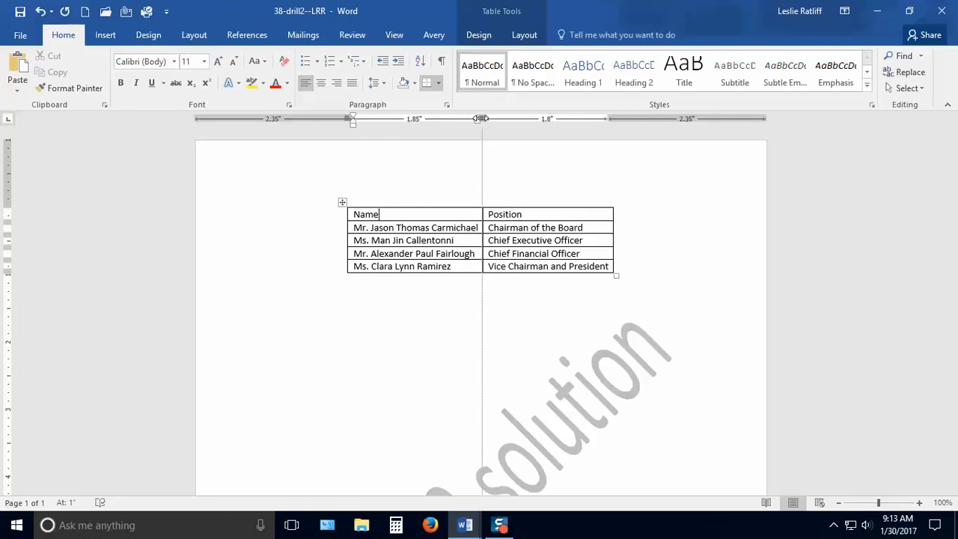
left_click_drag(479, 118, 480, 118)
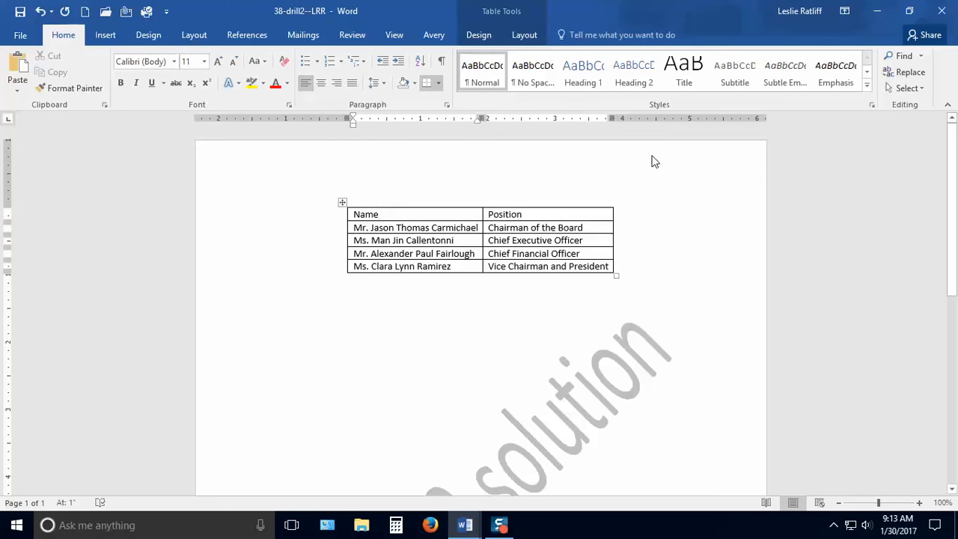
Widen the Position column to 1.97" by its outer edge, narrow it slightly, and check the exact column measurements on the ruler
key("alt")
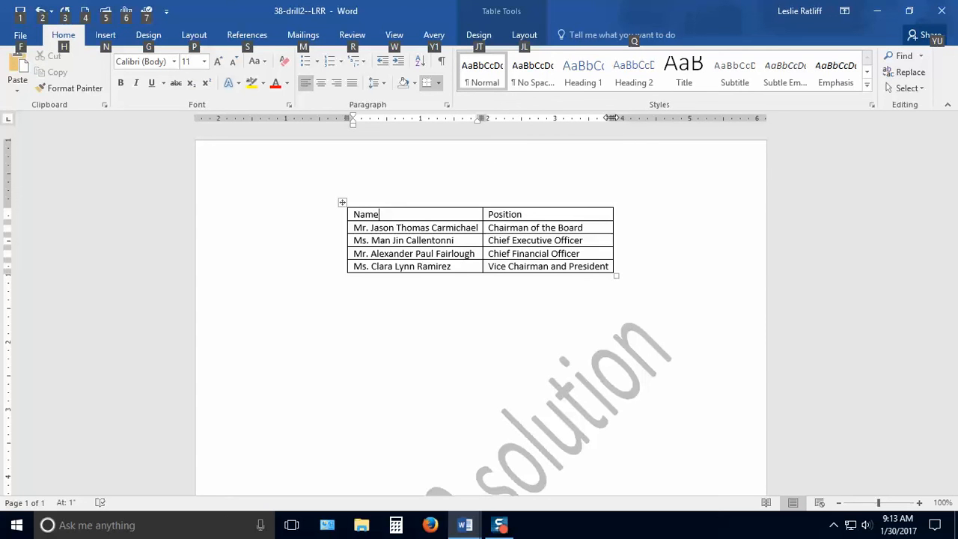
left_click_drag(611, 118, 618, 118)
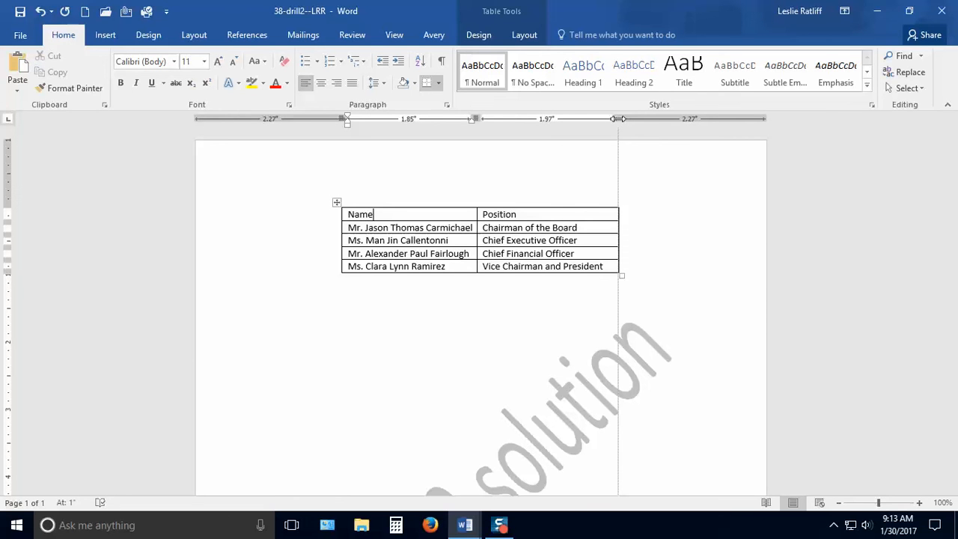
left_click_drag(618, 118, 616, 116)
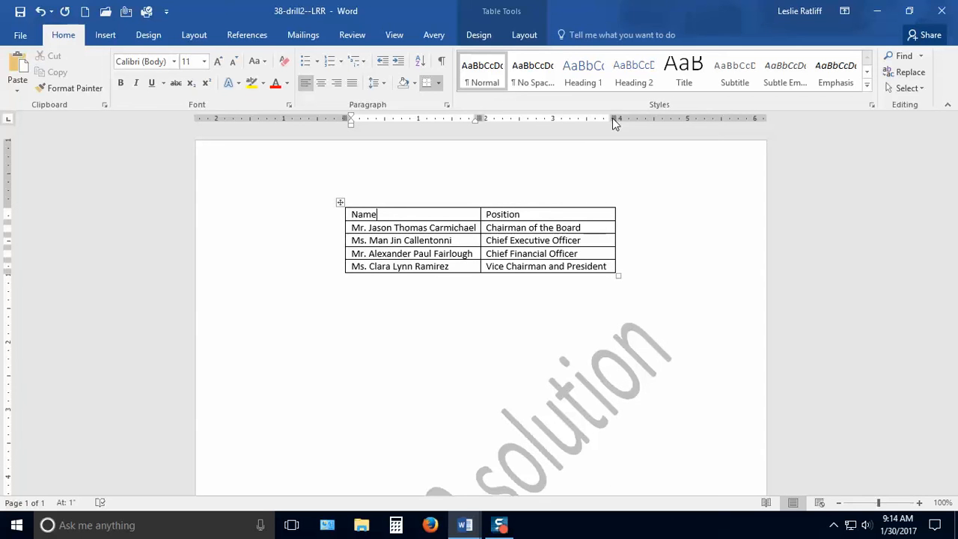
left_click_drag(612, 118, 612, 118)
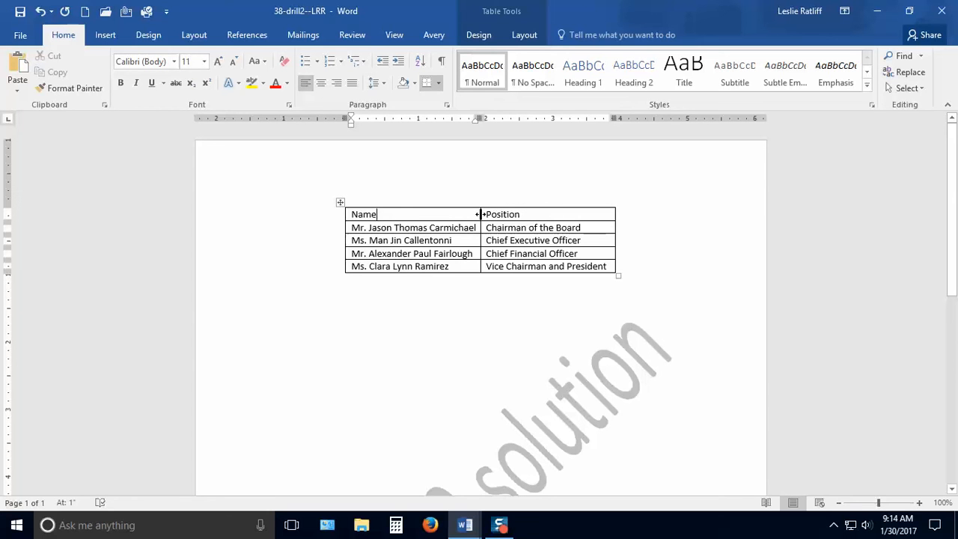
Try widening the Name column by moving its border with the Position column directly in the table, and undo the change
left_click_drag(479, 214, 538, 216)
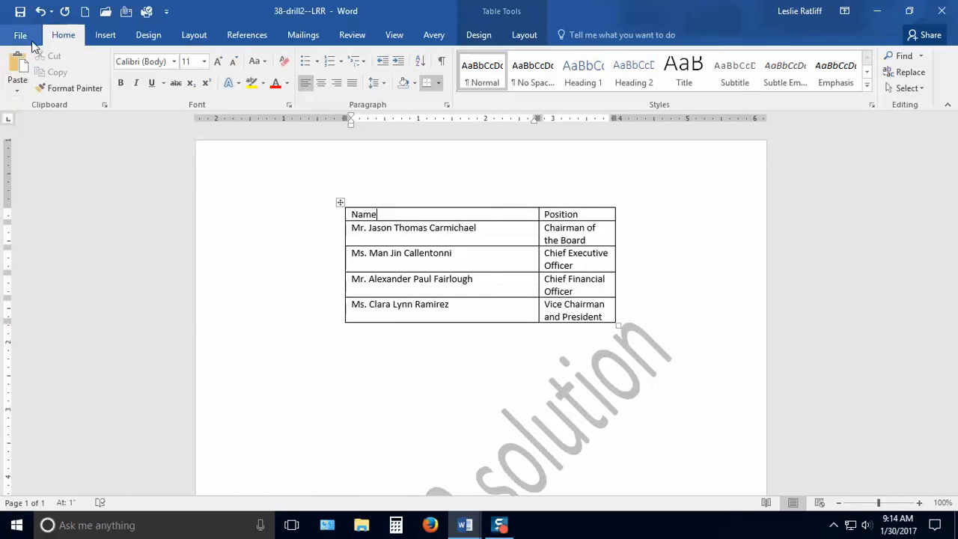
left_click(40, 10)
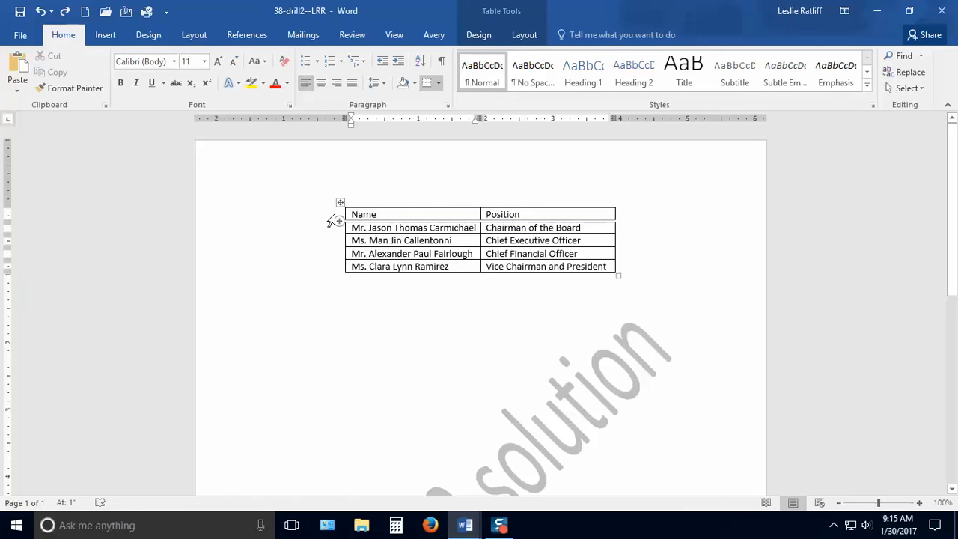
Set the height of the table's header row to 0.3"
left_click_drag(352, 212, 547, 215)
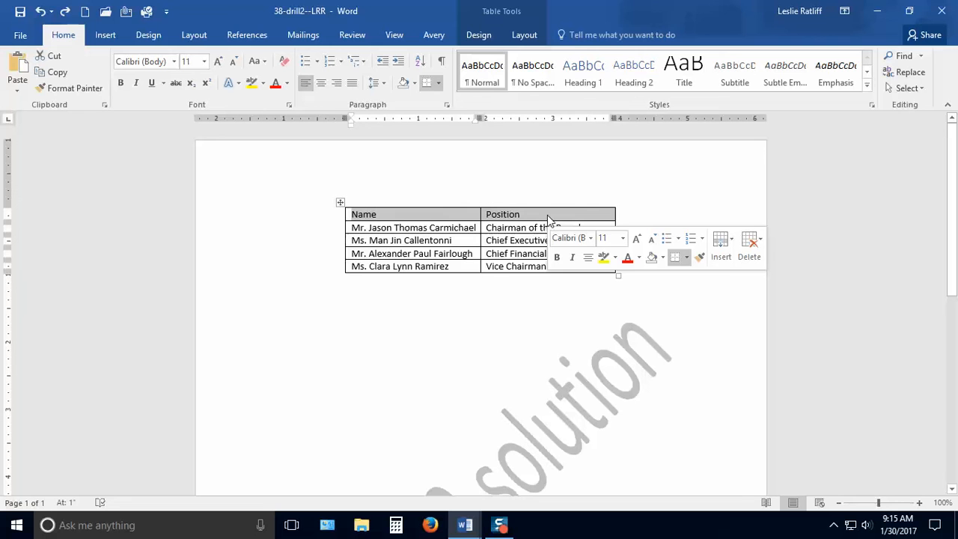
left_click(524, 38)
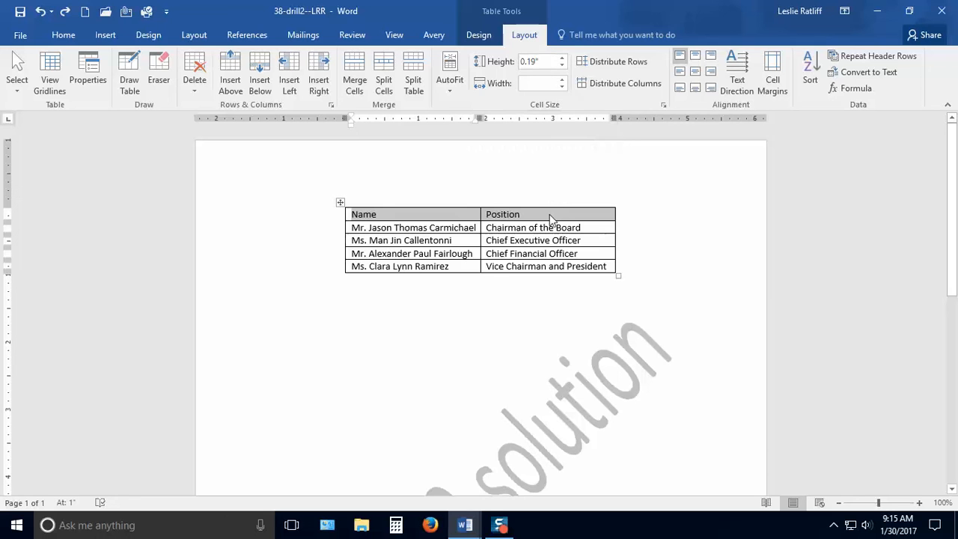
left_click(545, 62)
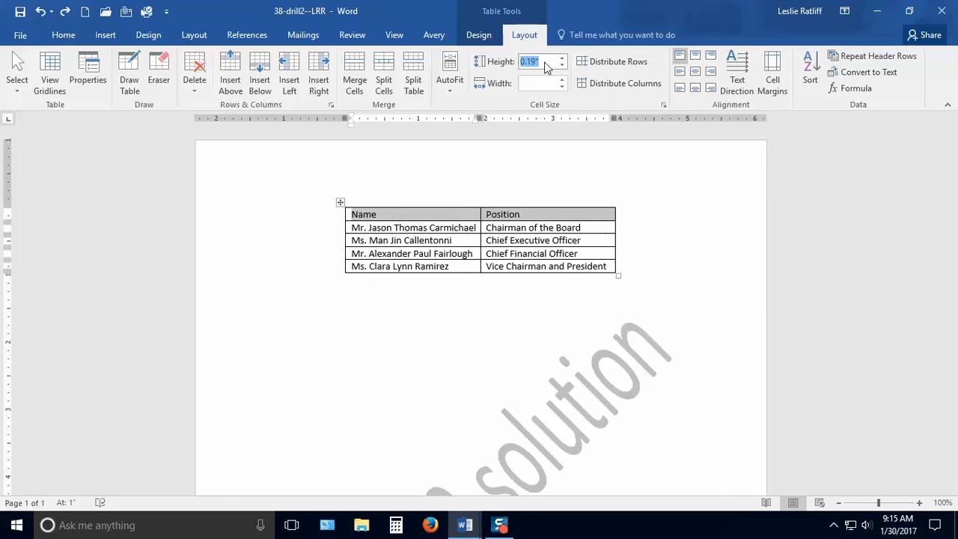
type(".3")
key("Return")
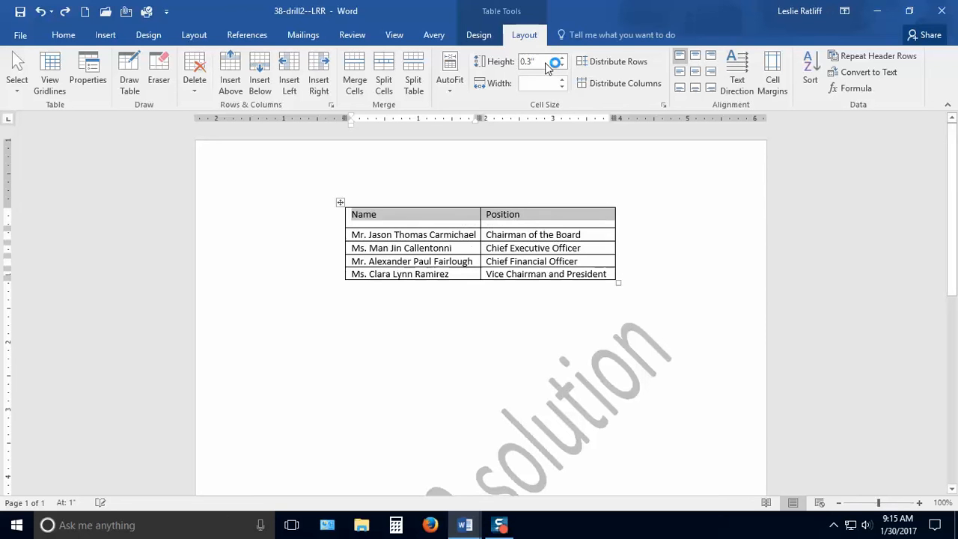
left_click(650, 239)
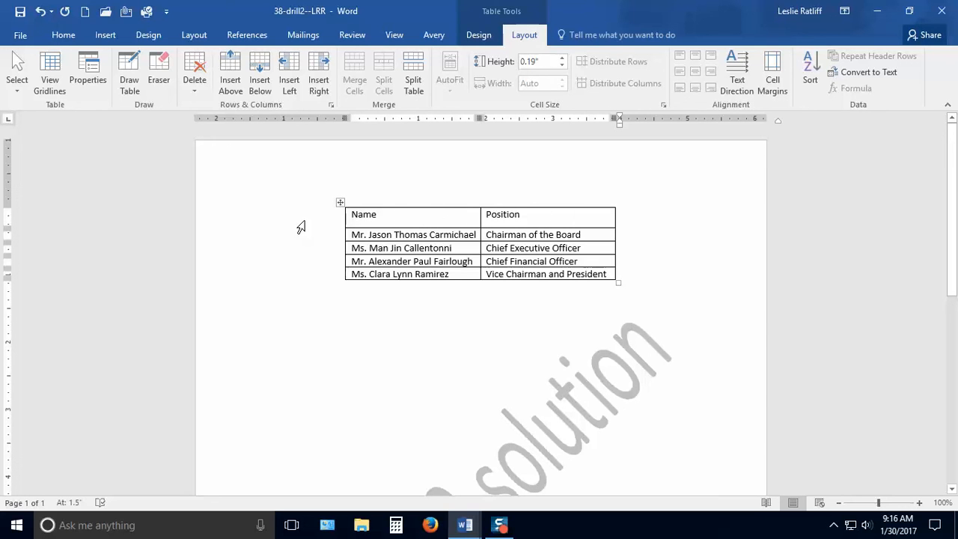
Center the header row's text both horizontally and vertically within its cells
left_click(256, 225)
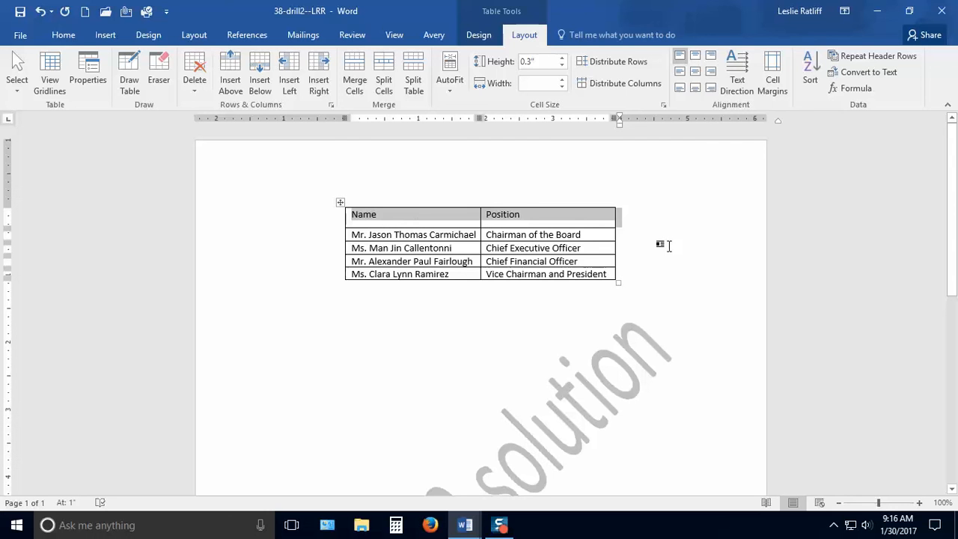
left_click(696, 78)
left_click(689, 250)
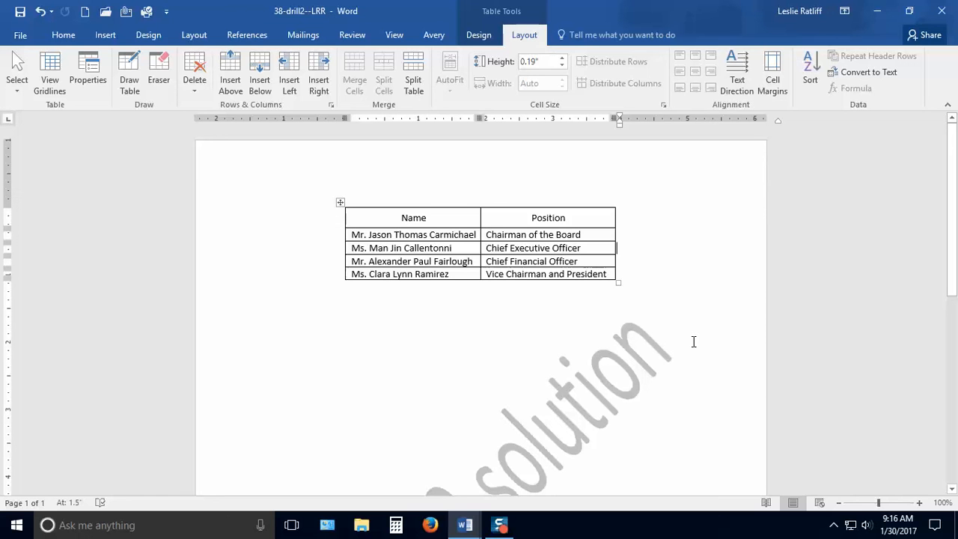
Undo the header row's centered cell alignment and redo it to compare the two versions
left_click(40, 12)
left_click(360, 309)
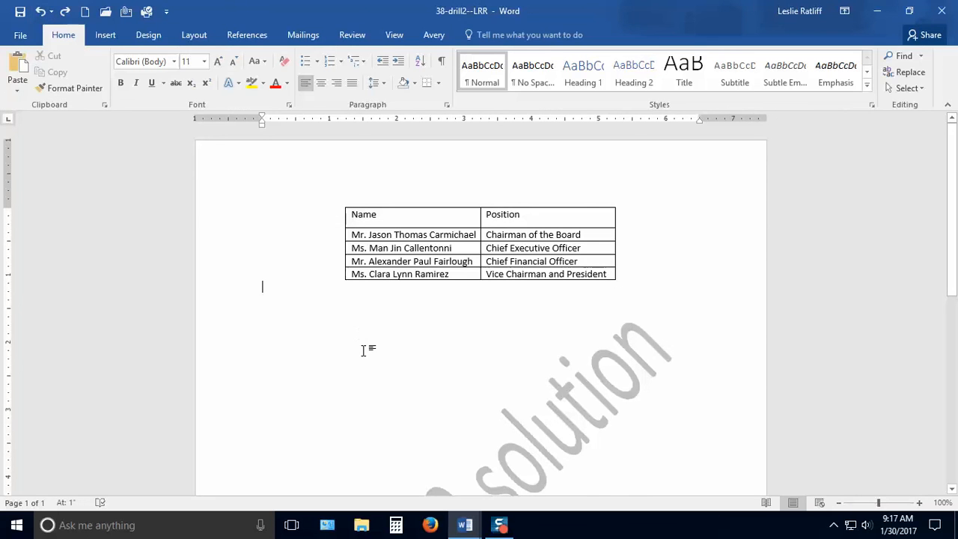
left_click(65, 12)
left_click(666, 273)
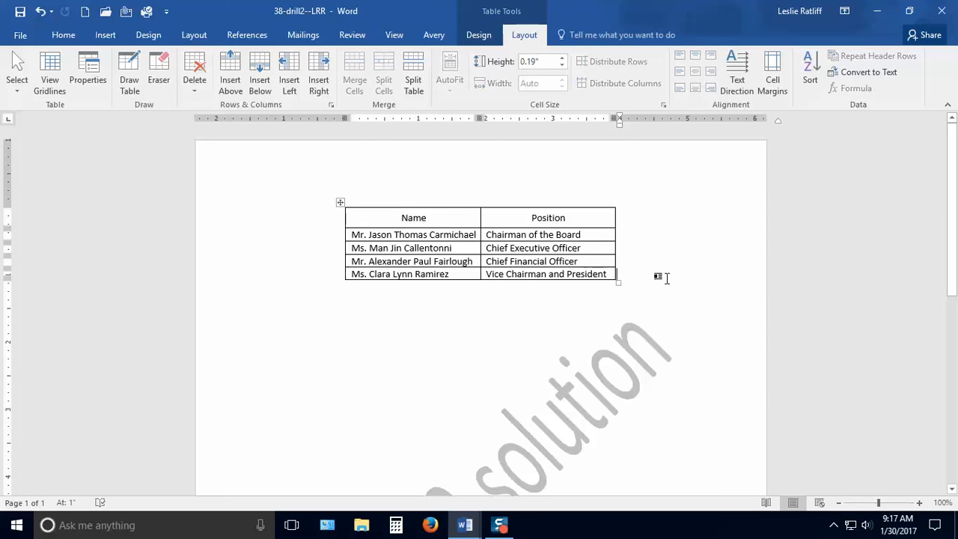